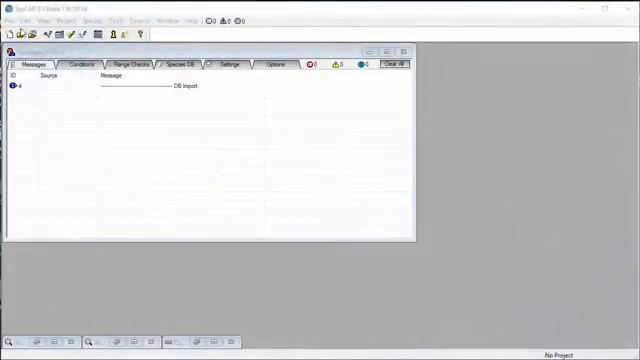
Edit the SysCAD Training project configuration and advance to Step 2's Species lists
left_click(25, 20)
left_click(45, 31)
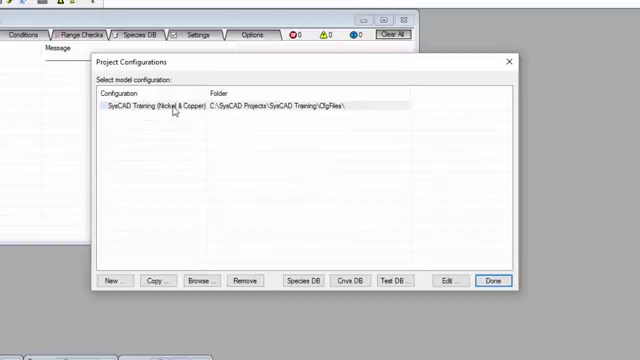
left_click(173, 108)
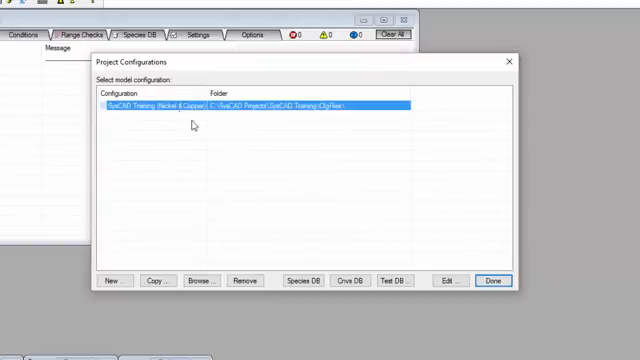
left_click(449, 280)
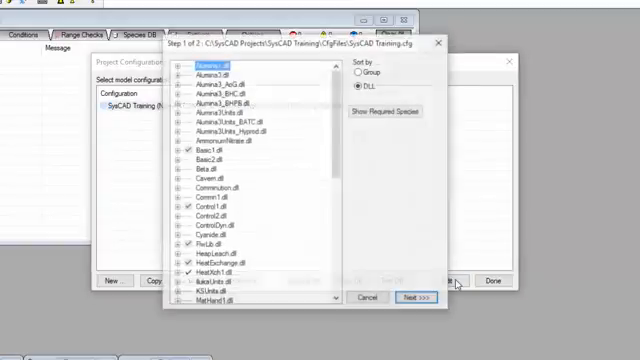
left_click(419, 301)
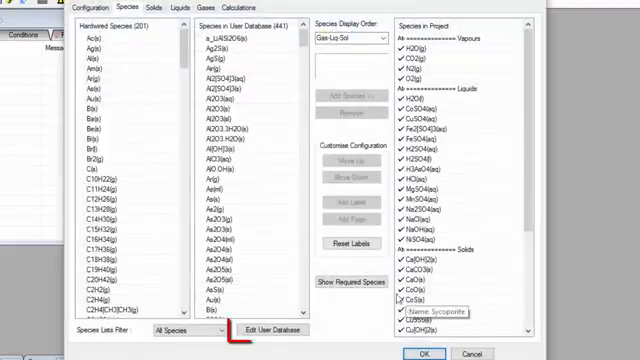
Edit the user species database and start adding a species from the defined-species list
left_click(272, 329)
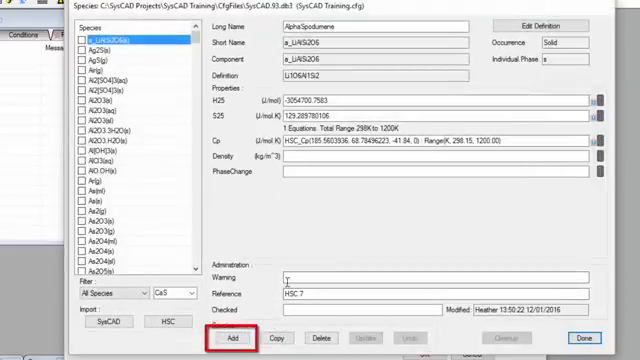
left_click(233, 338)
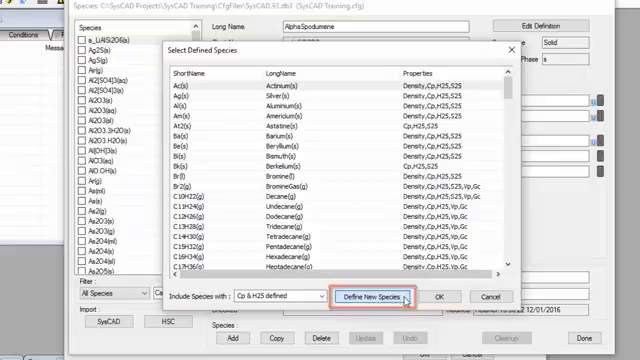
Define new solid species Mud (long and short name Mud, definition ls1(100), individual phase s)
left_click(401, 300)
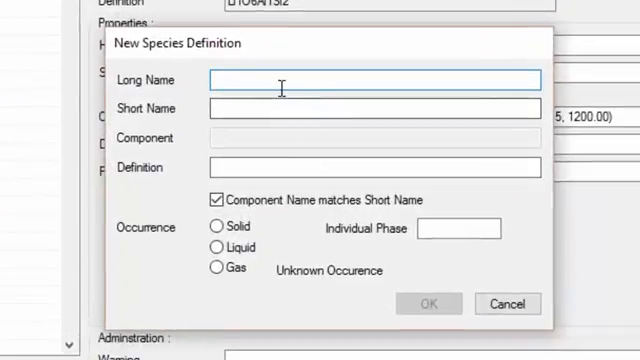
type("Mud")
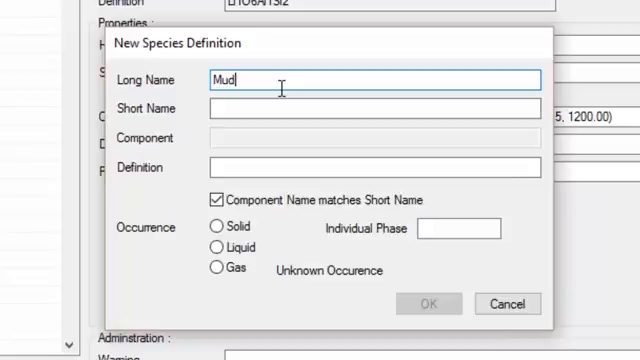
left_click(293, 107)
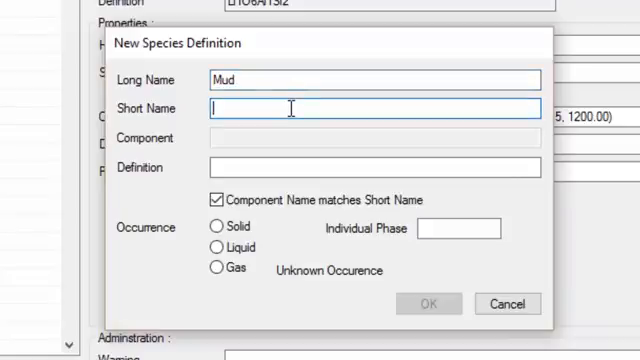
type("Mud")
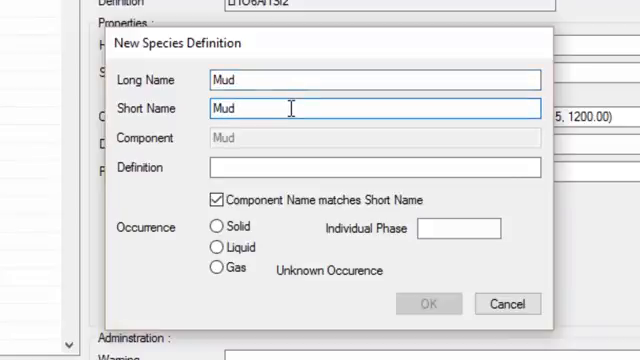
left_click(255, 166)
type("Is")
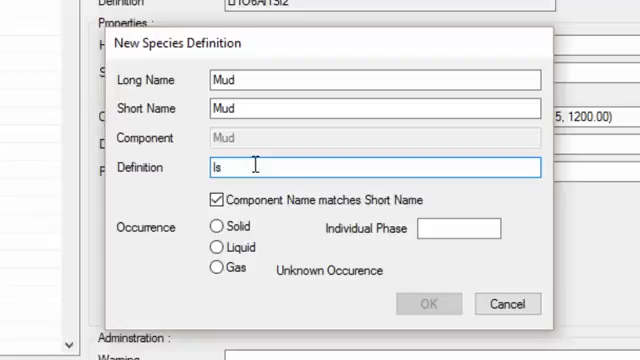
type("1(100")
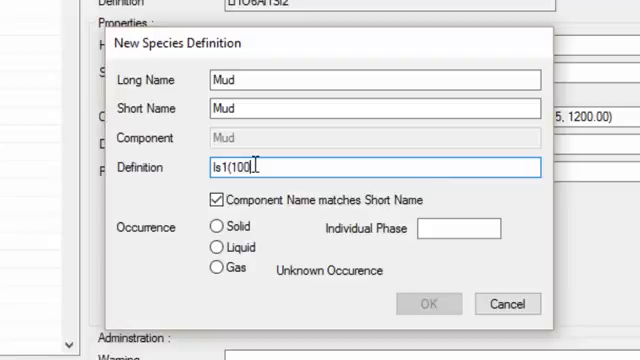
left_click(216, 227)
left_click(440, 228)
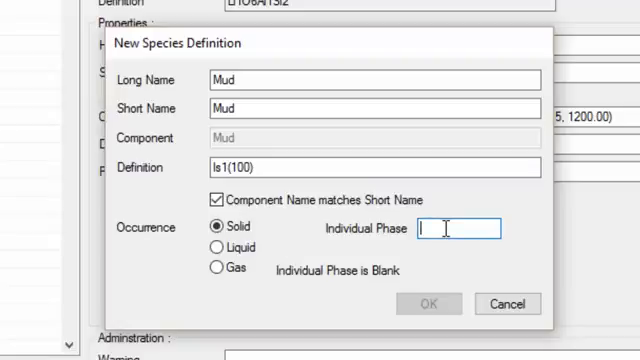
type("s")
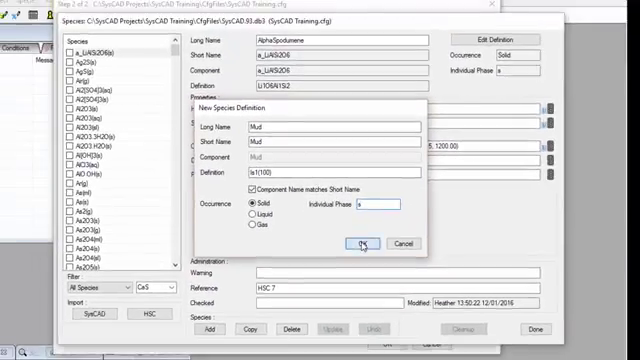
left_click(363, 244)
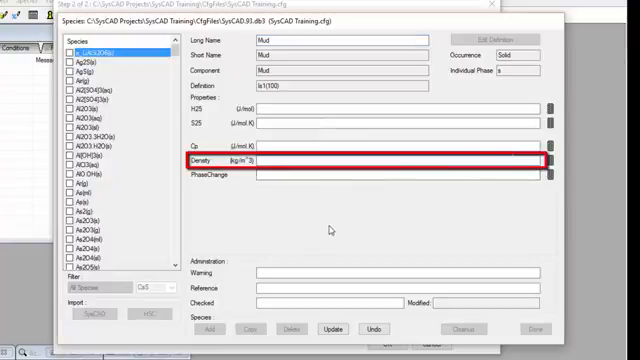
type("2750")
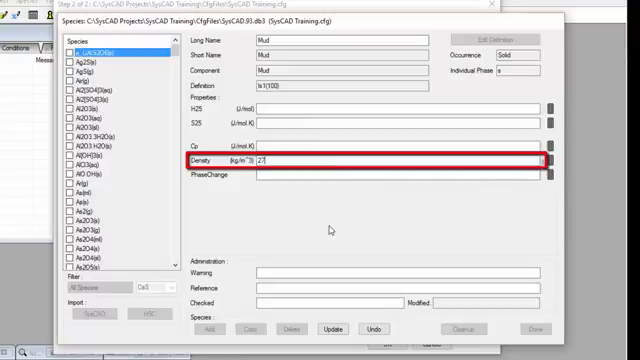
Save Mud's density of 2750 kg/m³ with Update and finish editing the database
left_click(334, 329)
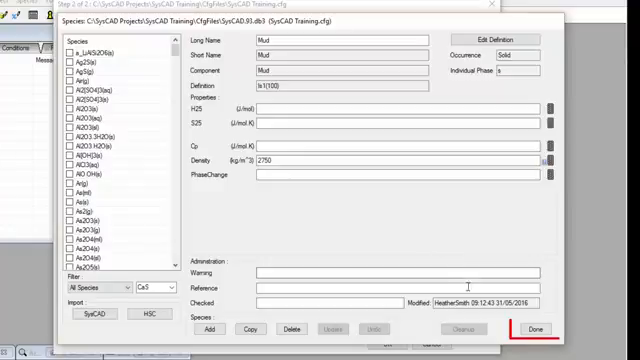
left_click(535, 330)
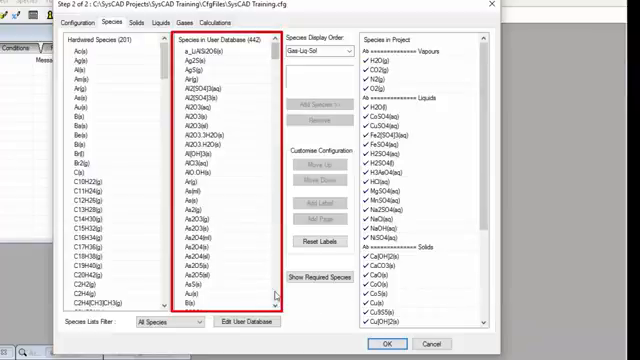
scroll(230, 200, "down", 5)
scroll(230, 200, "down", 5)
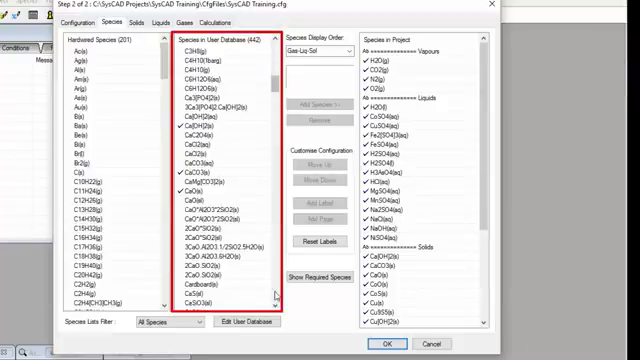
scroll(230, 200, "down", 5)
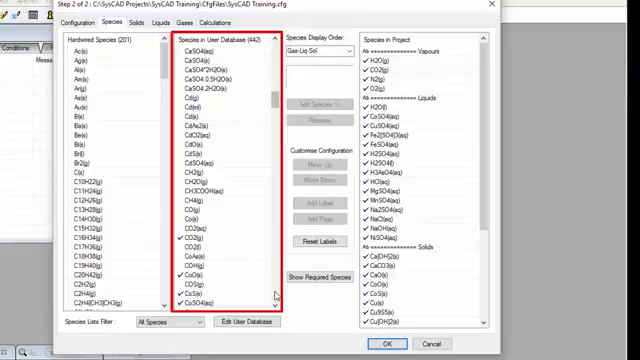
scroll(230, 200, "down", 5)
scroll(230, 200, "down", 5)
scroll(230, 200, "down", 5)
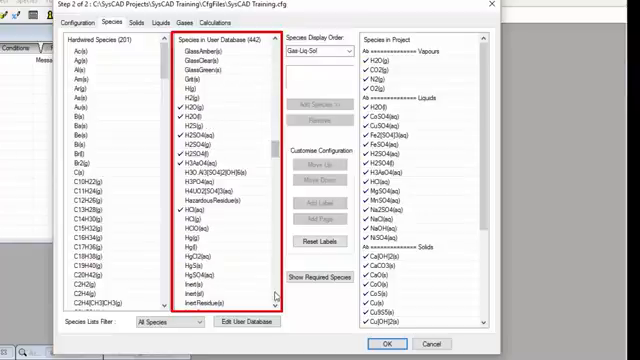
scroll(230, 200, "down", 5)
scroll(230, 200, "down", 5)
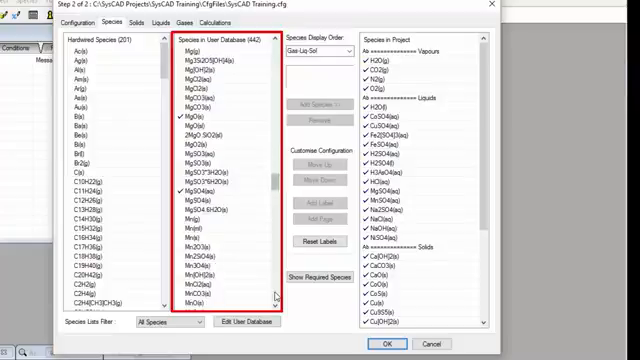
scroll(230, 200, "down", 3)
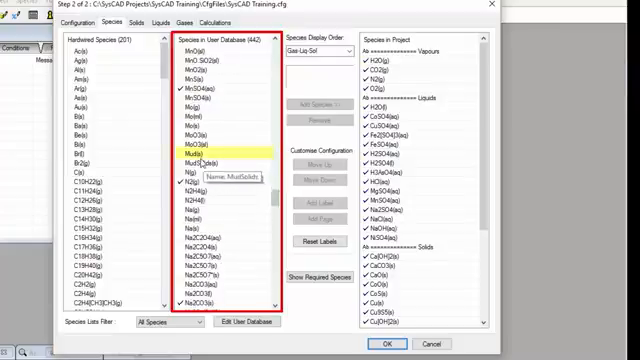
Add Mud(s) from the user database to the project species list and check it under the solids
left_click(195, 153)
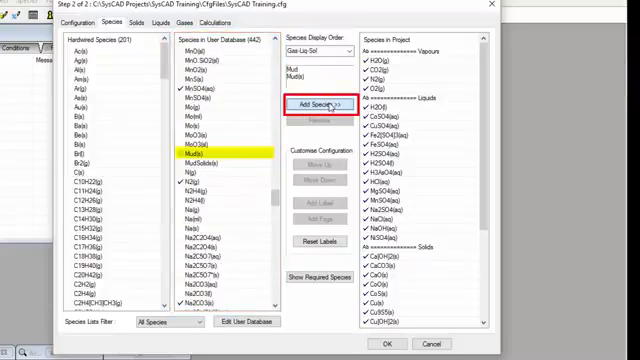
left_click(320, 105)
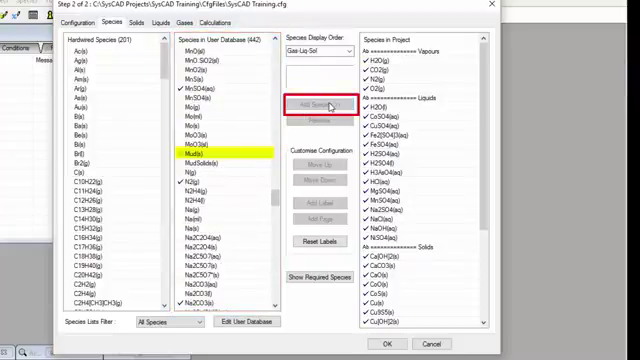
left_click(484, 318)
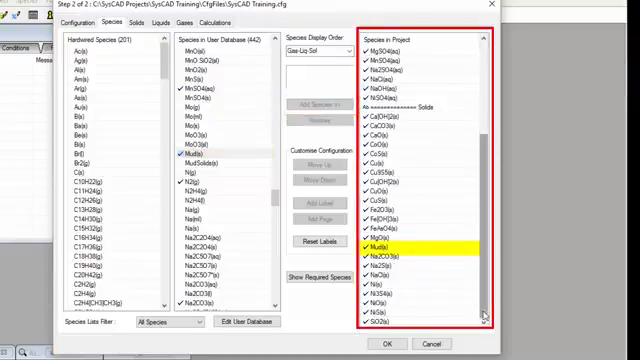